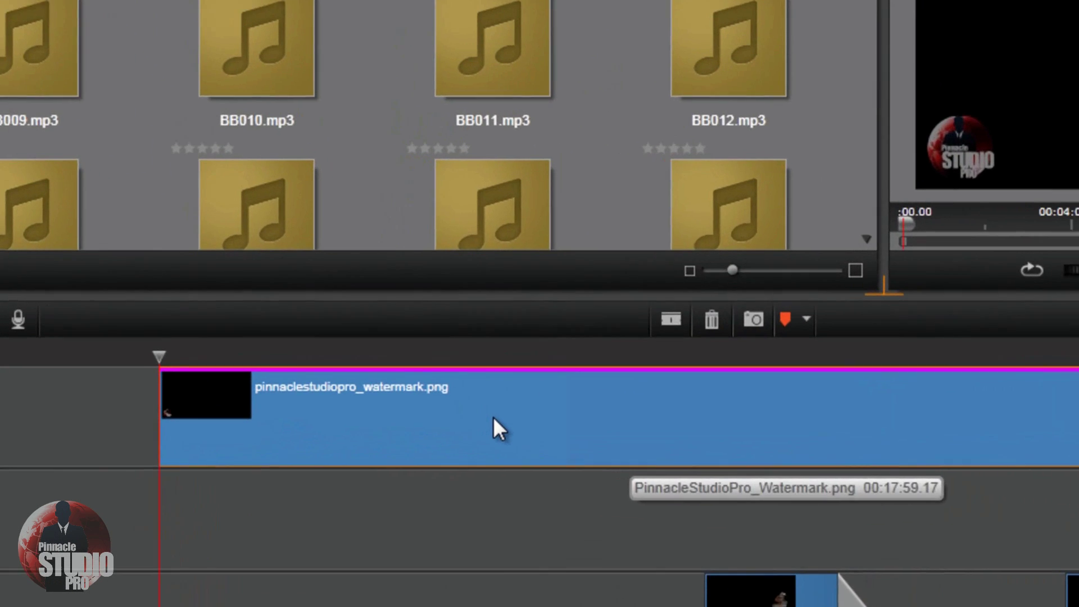
Open the effects editor for the watermark clip and list its add-on categories.
right_click(440, 425)
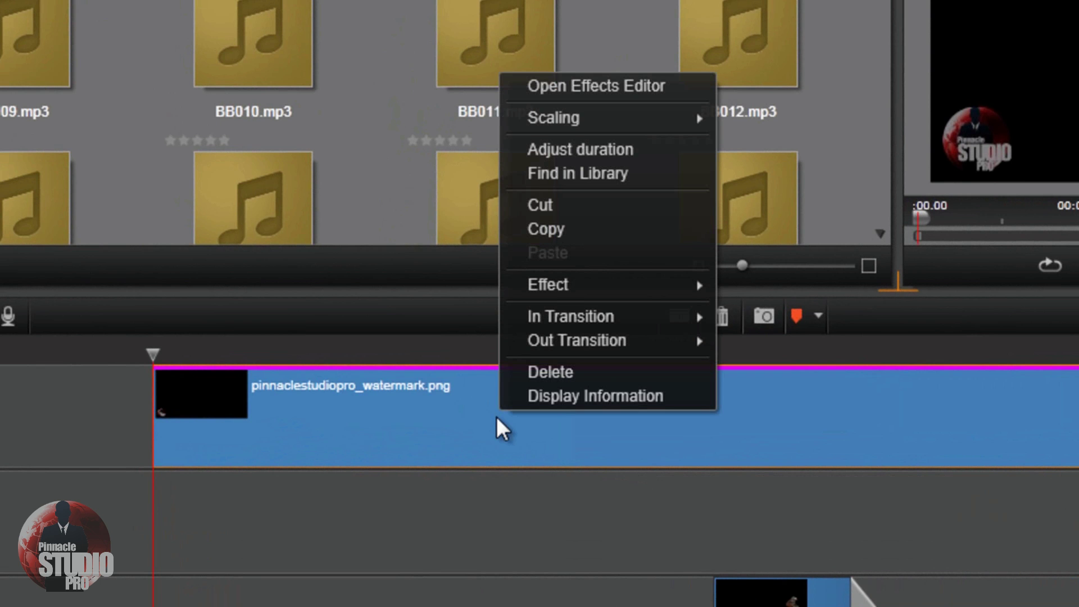
left_click(601, 84)
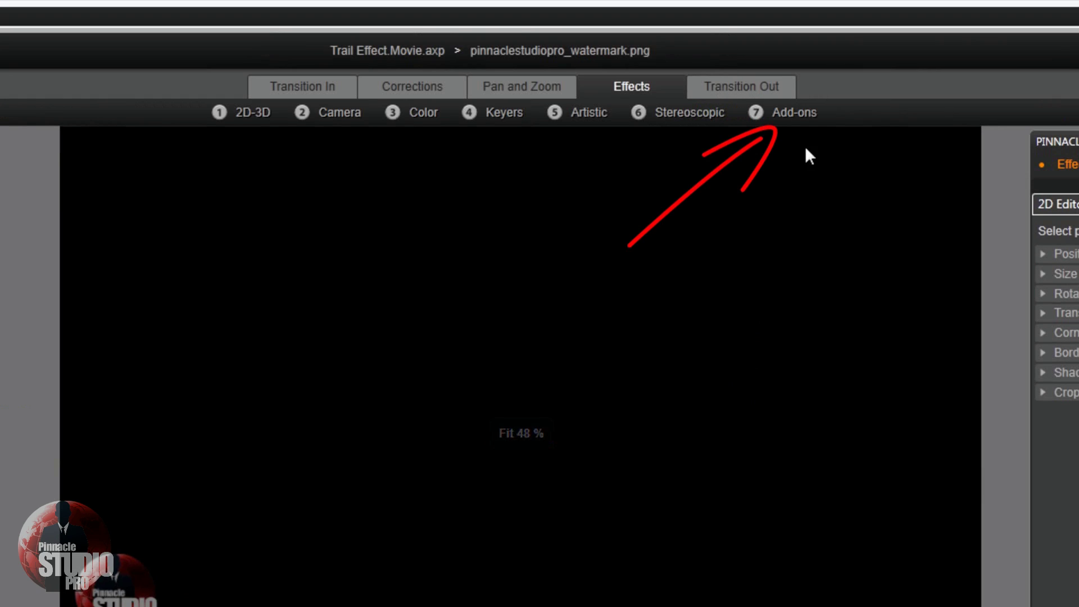
left_click(796, 113)
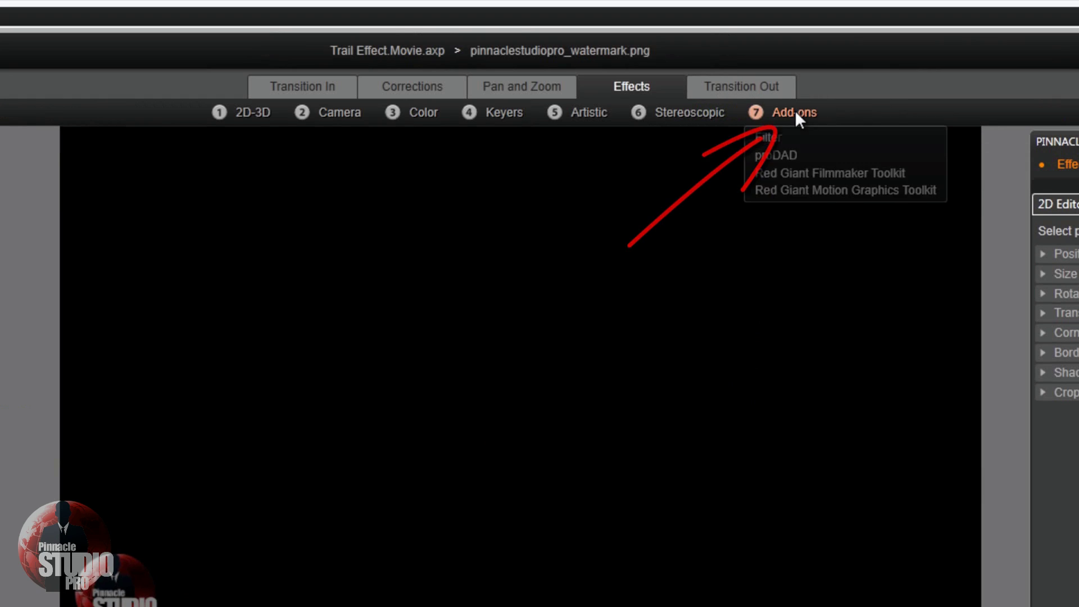
Browse the Filter, proDAD and Red Giant Filmmaker Toolkit add-on effects.
left_click(769, 139)
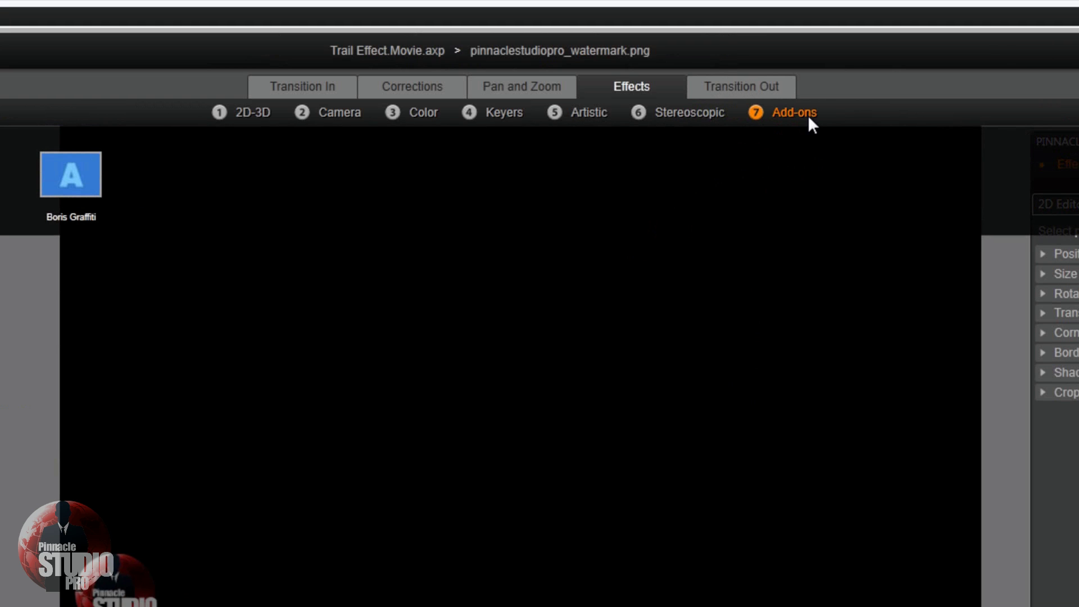
left_click(801, 116)
left_click(778, 160)
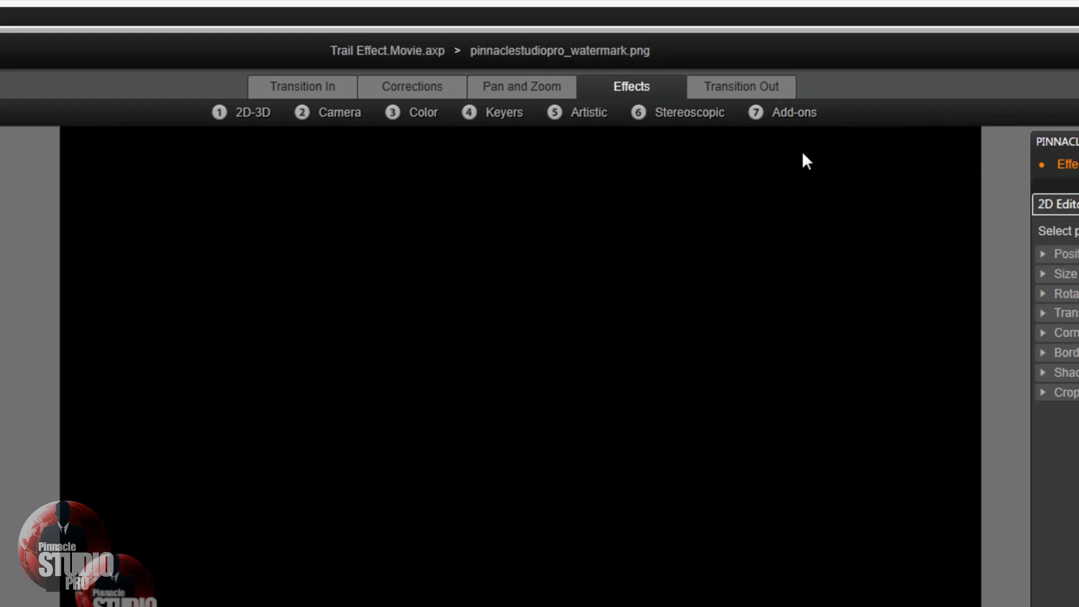
left_click(794, 116)
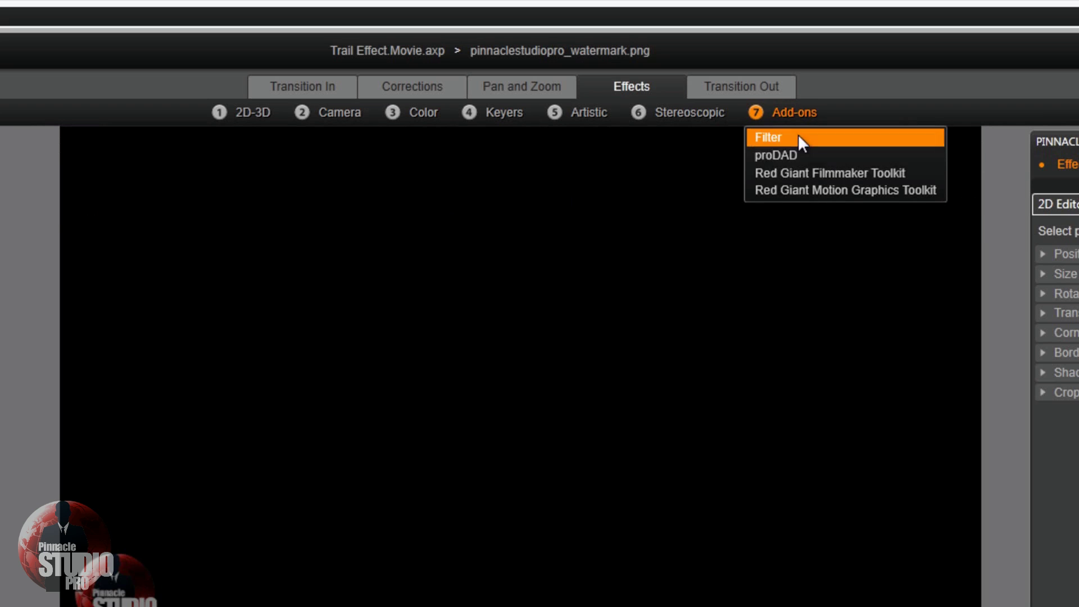
left_click(795, 174)
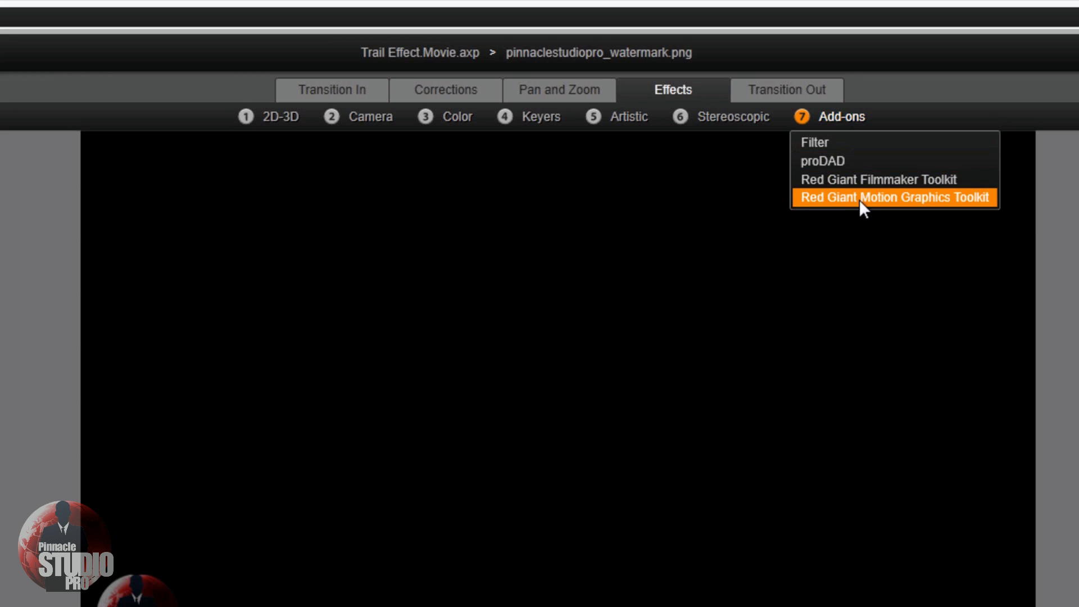
Review the Red Giant Motion Graphics Toolkit effects, cancel the editor and close Pinnacle Studio.
left_click(922, 199)
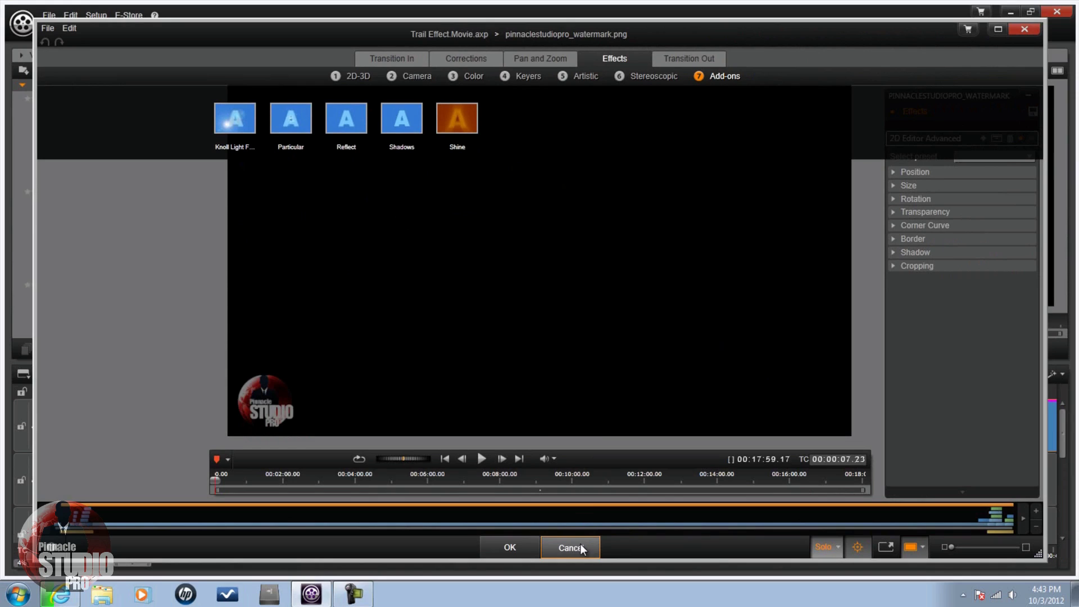
left_click(580, 544)
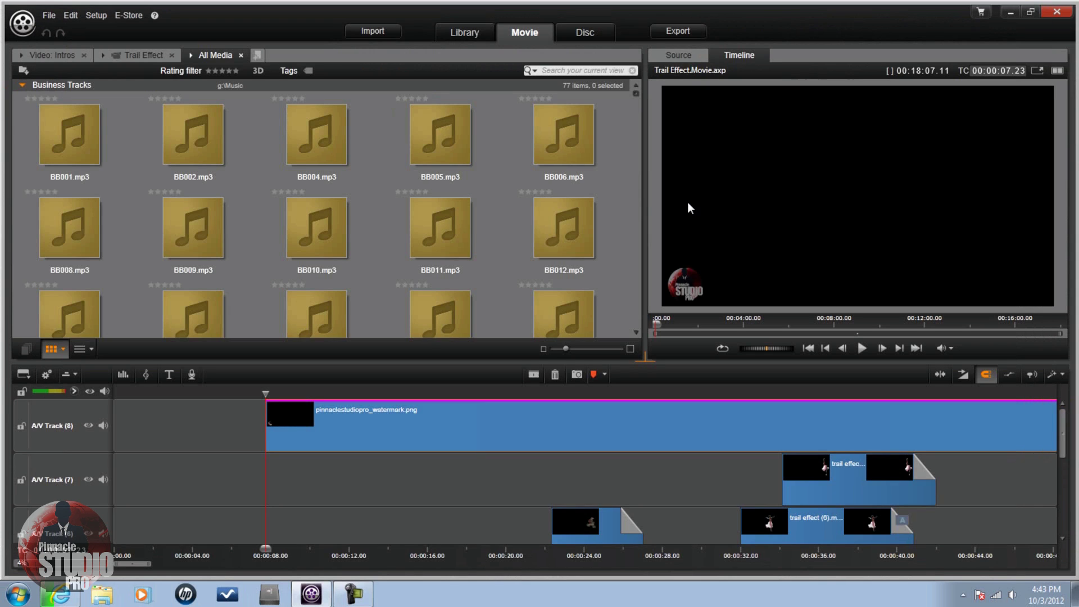
left_click(1056, 15)
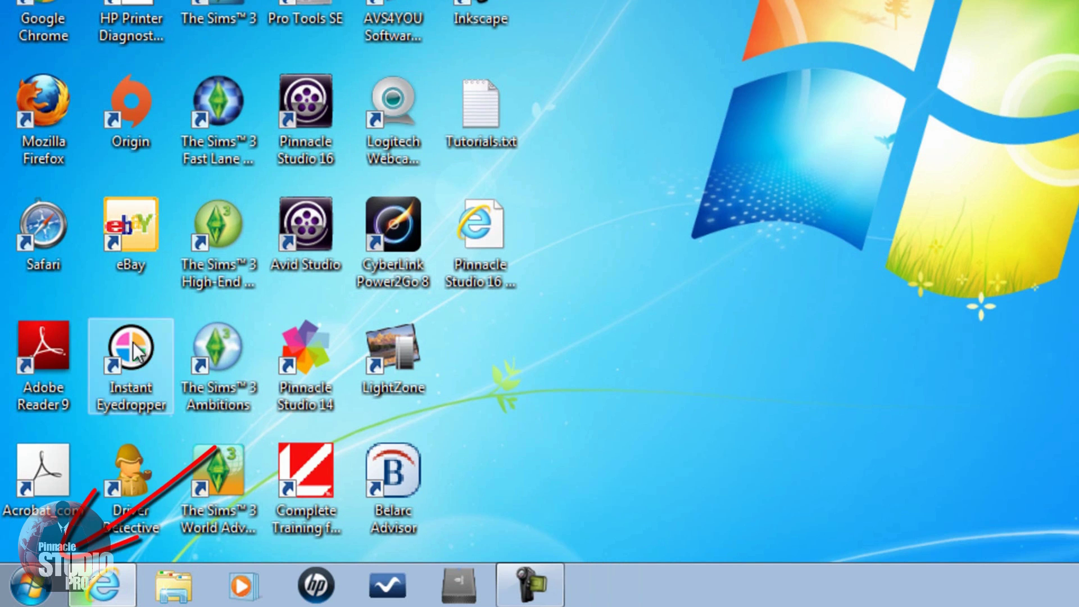
Browse from Computer through HP (C:) and Program Files (x86) into the Pinnacle folder.
left_click(32, 585)
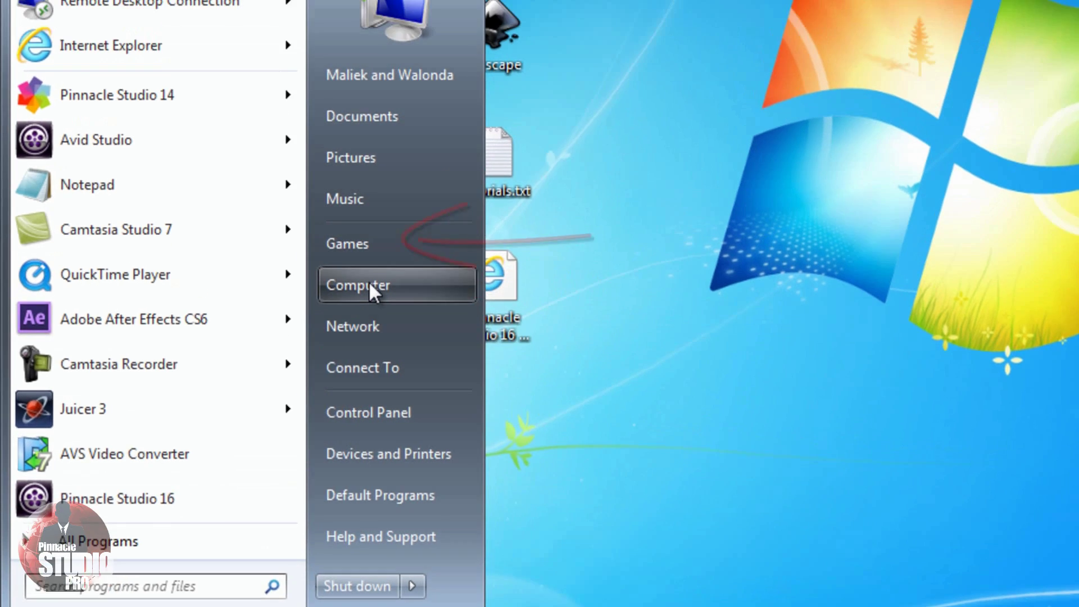
left_click(360, 236)
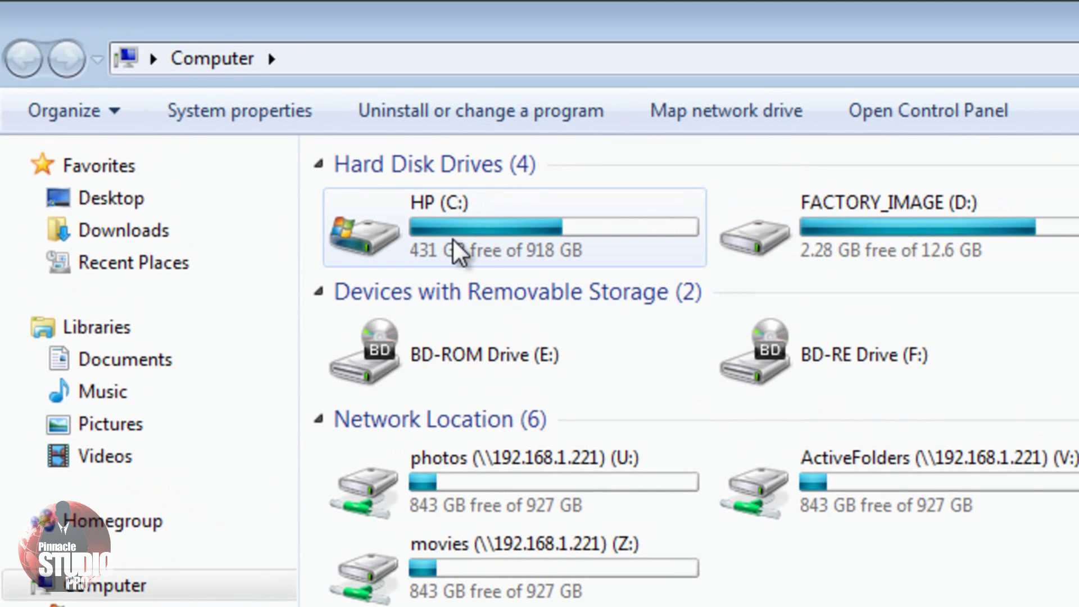
double_click(471, 245)
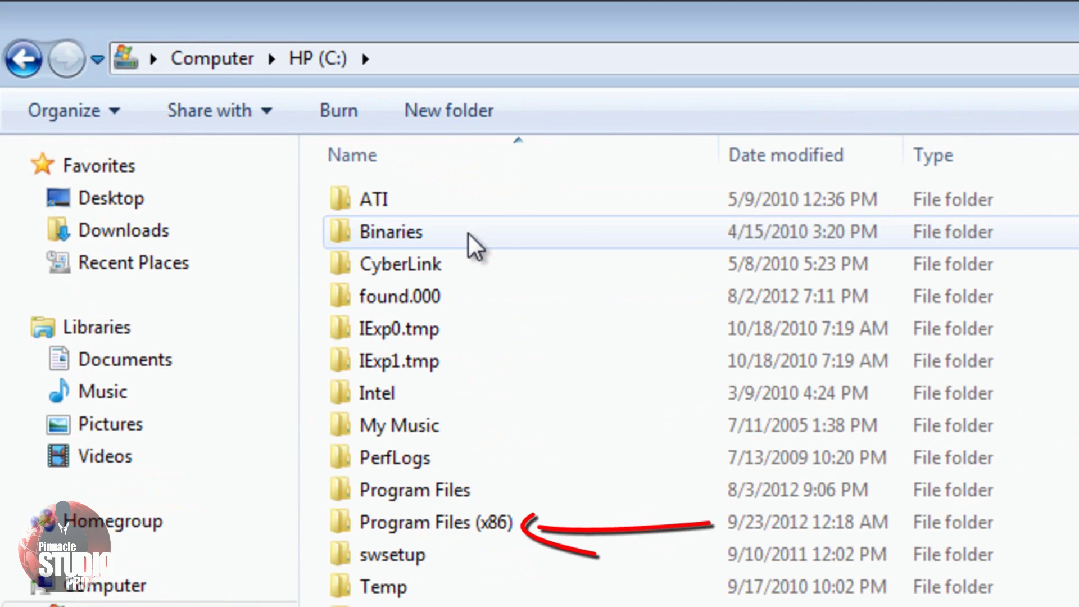
double_click(455, 529)
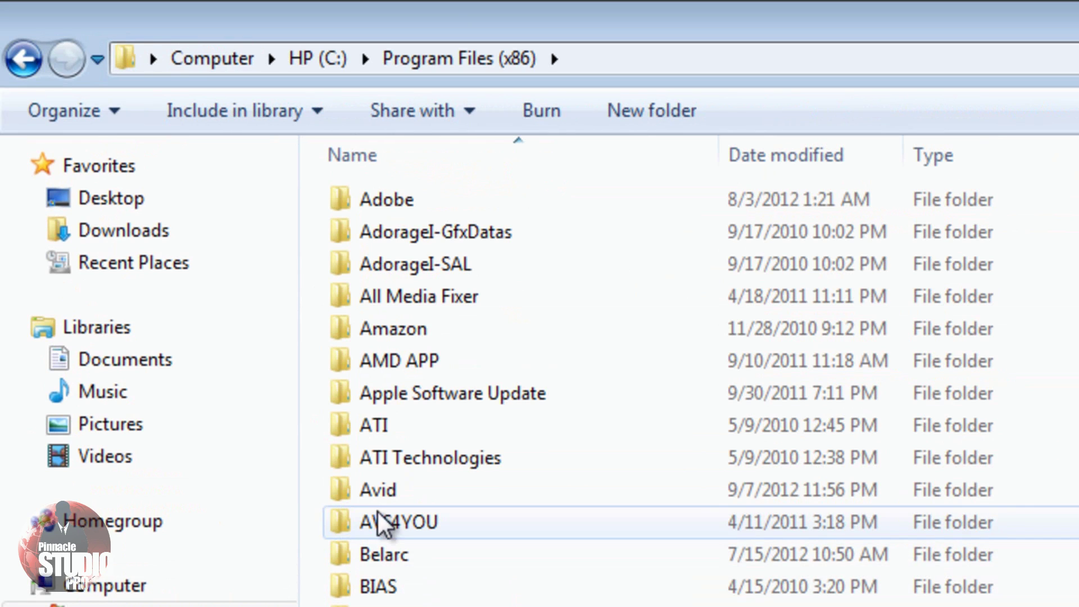
scroll(523, 550, "down", 15)
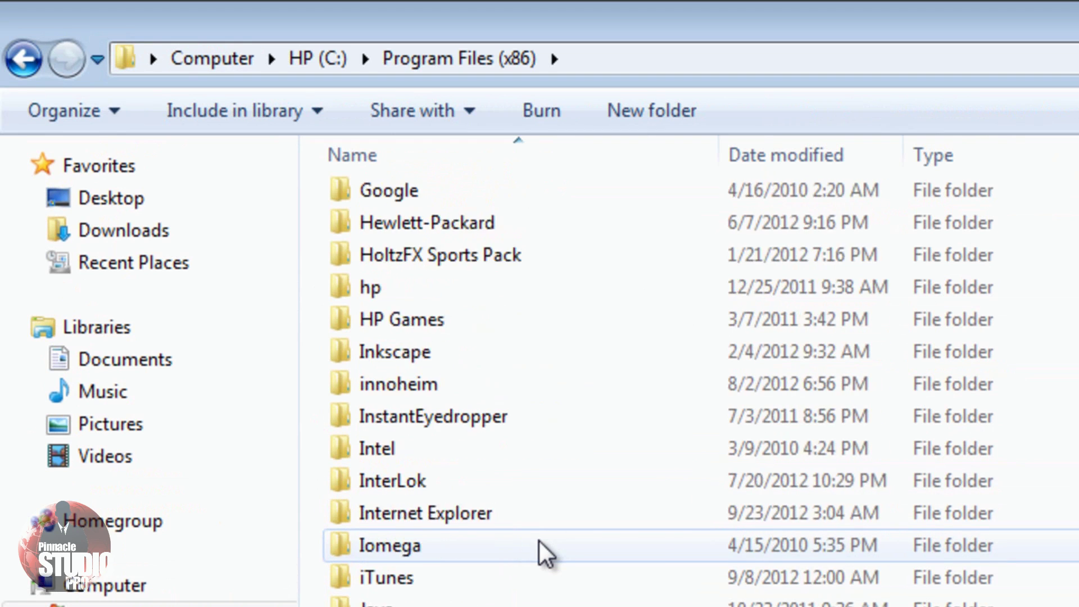
scroll(544, 554, "down", 9)
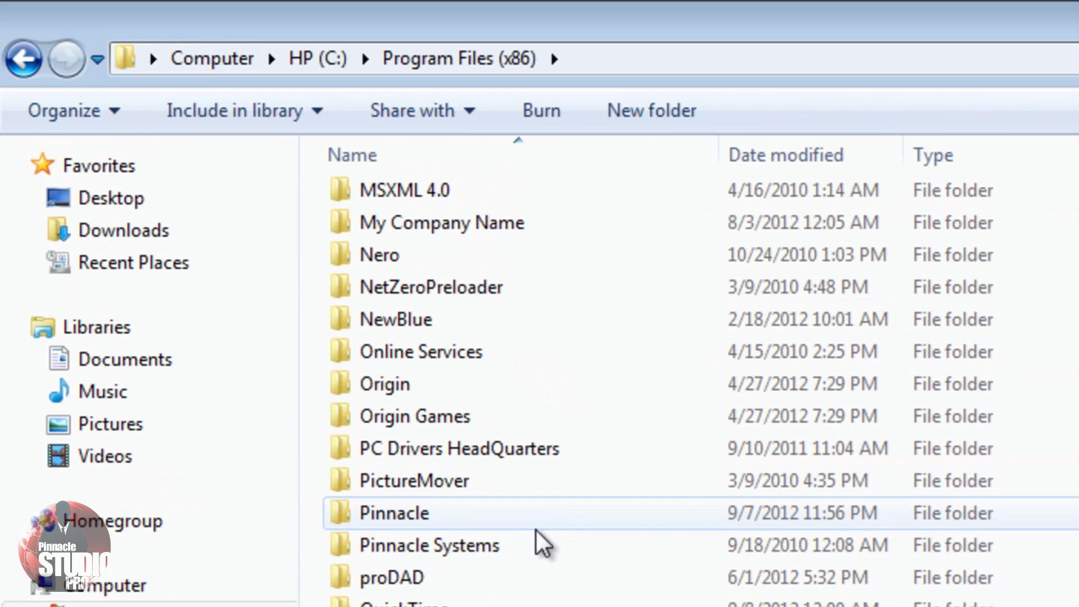
double_click(450, 516)
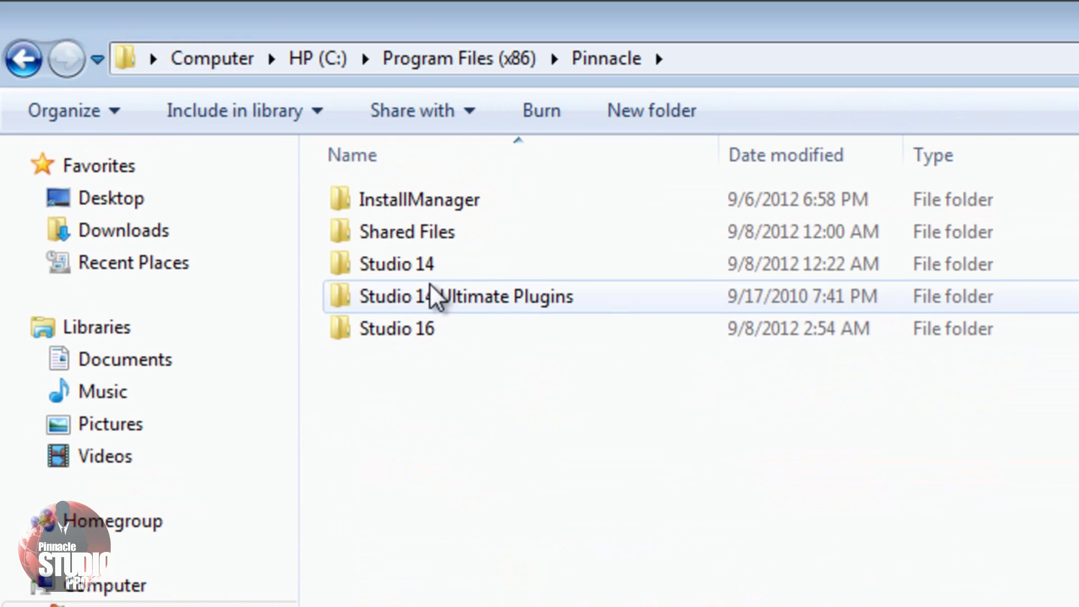
Inspect Studio 14's Plugins\RTFx folder, then return to Program Files (x86).
double_click(460, 268)
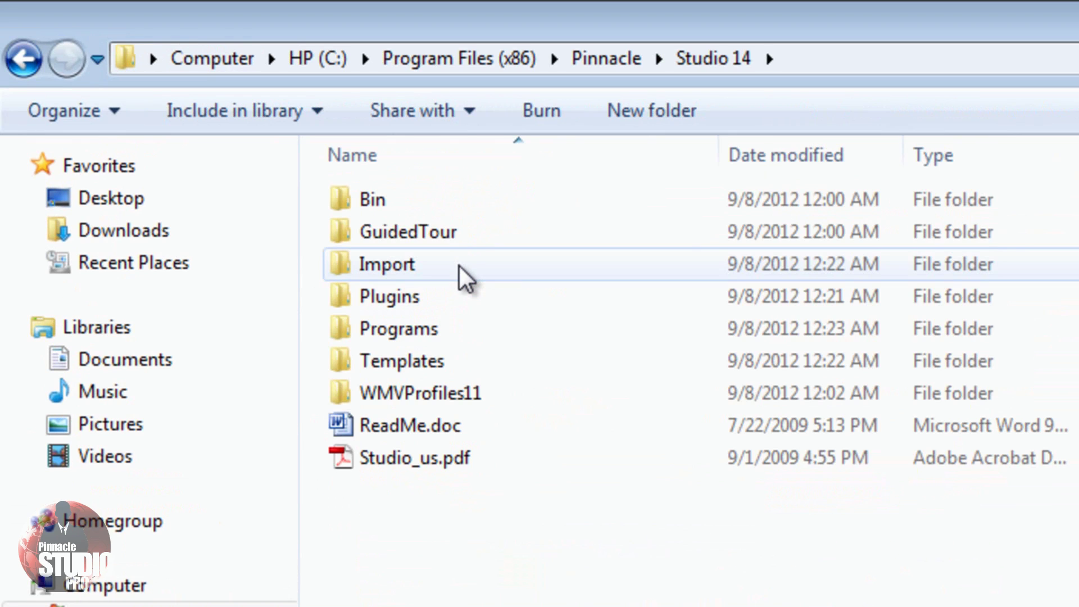
double_click(441, 301)
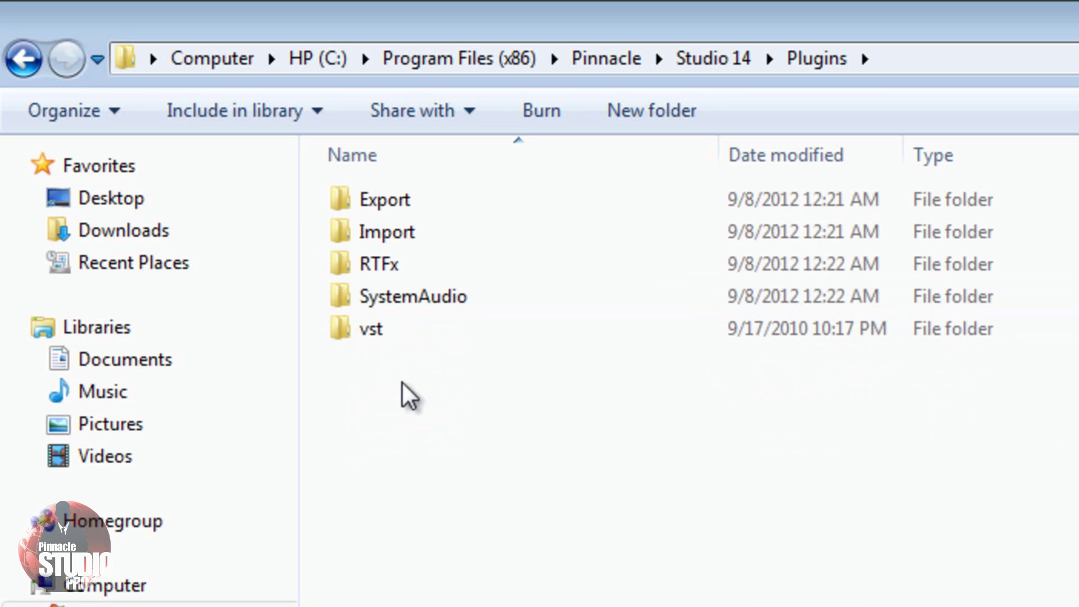
double_click(426, 264)
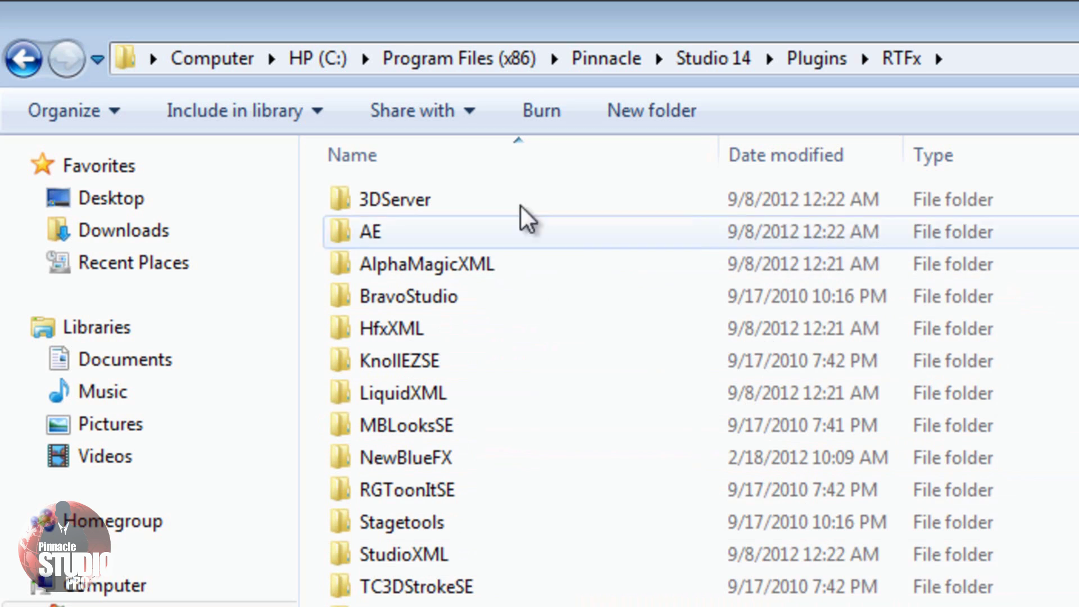
mouse_move(516, 520)
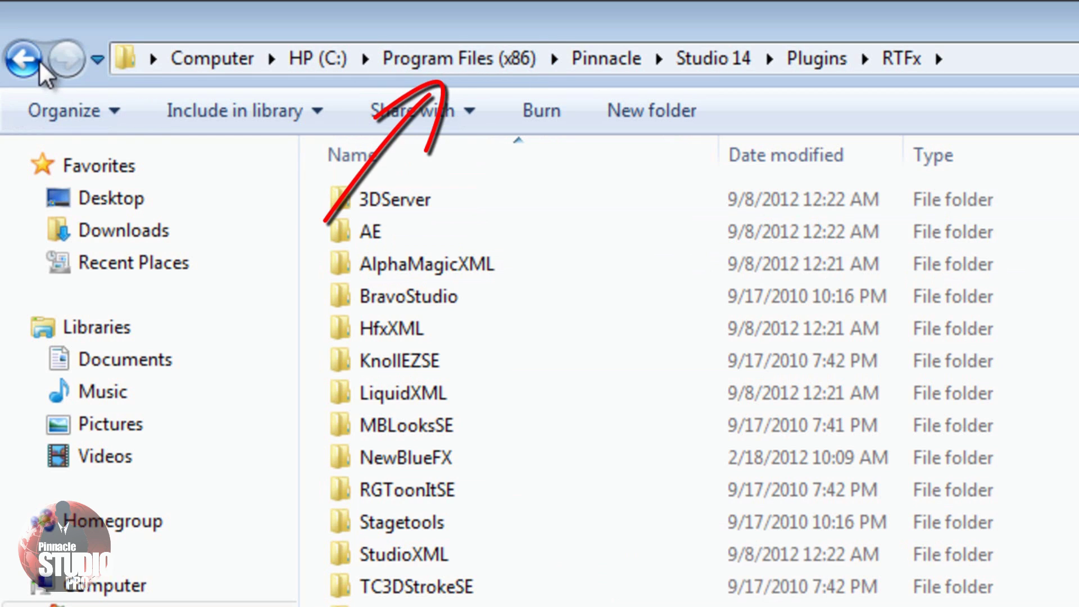
left_click(419, 59)
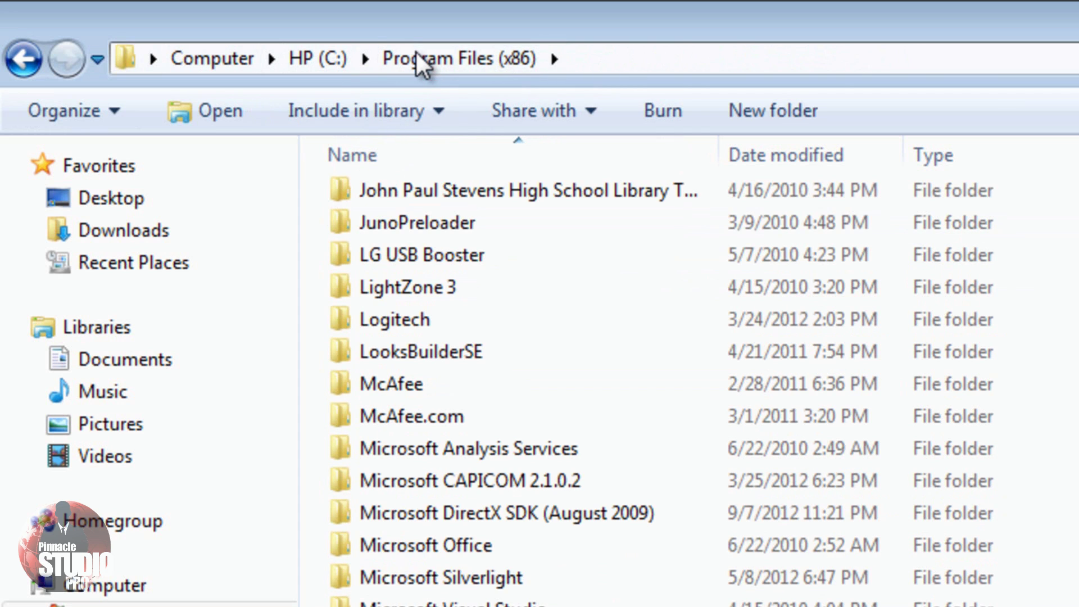
Open the Avid\Studio folder from the top of Program Files (x86).
scroll(541, 346, "up", 15)
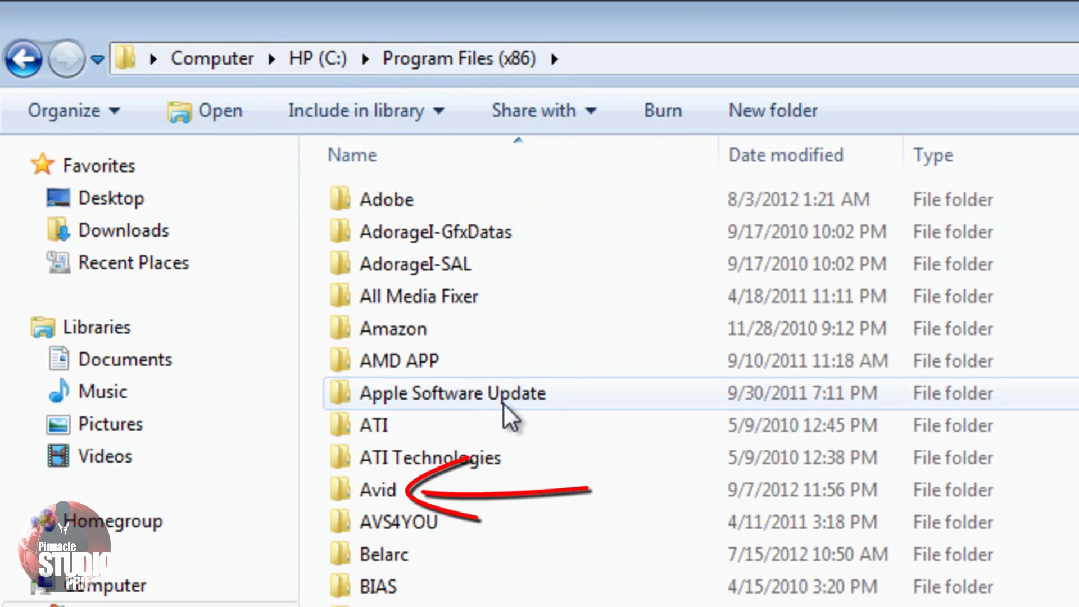
double_click(401, 491)
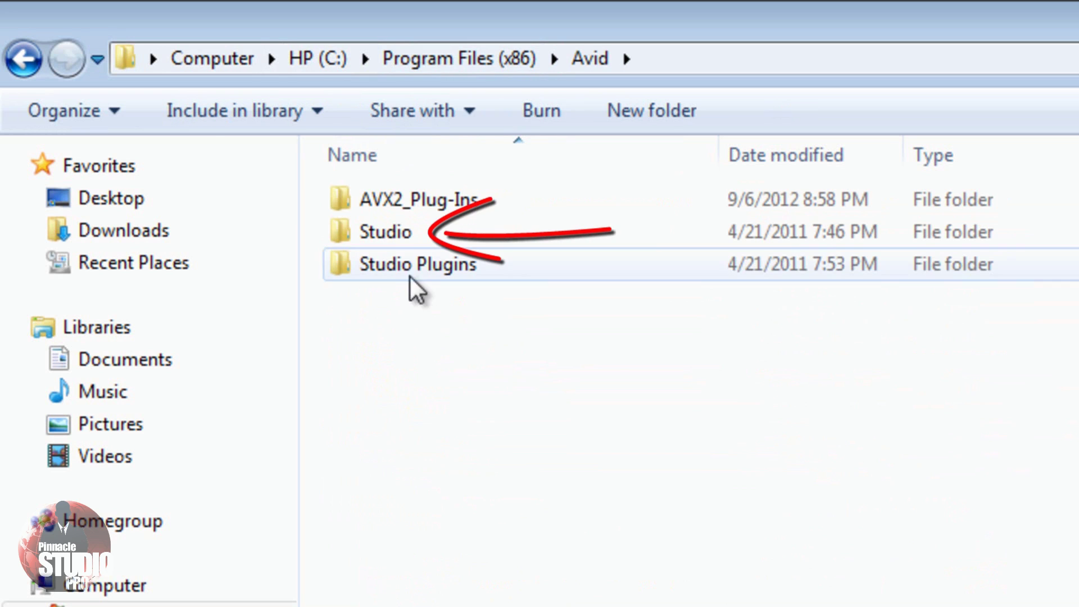
double_click(411, 241)
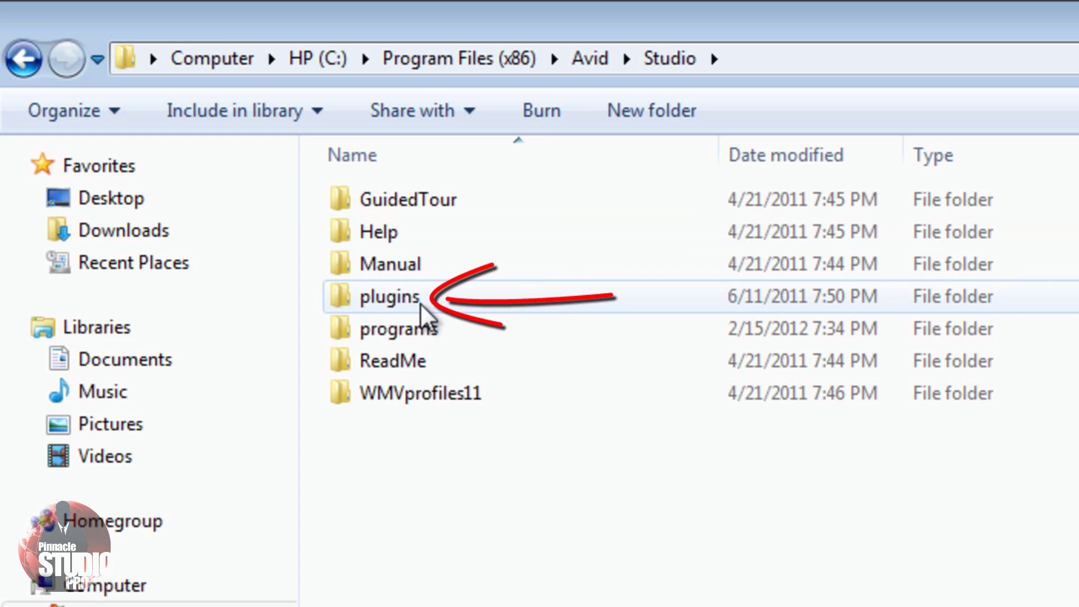
Open the plugins\RTFx folder inside Avid Studio.
double_click(437, 301)
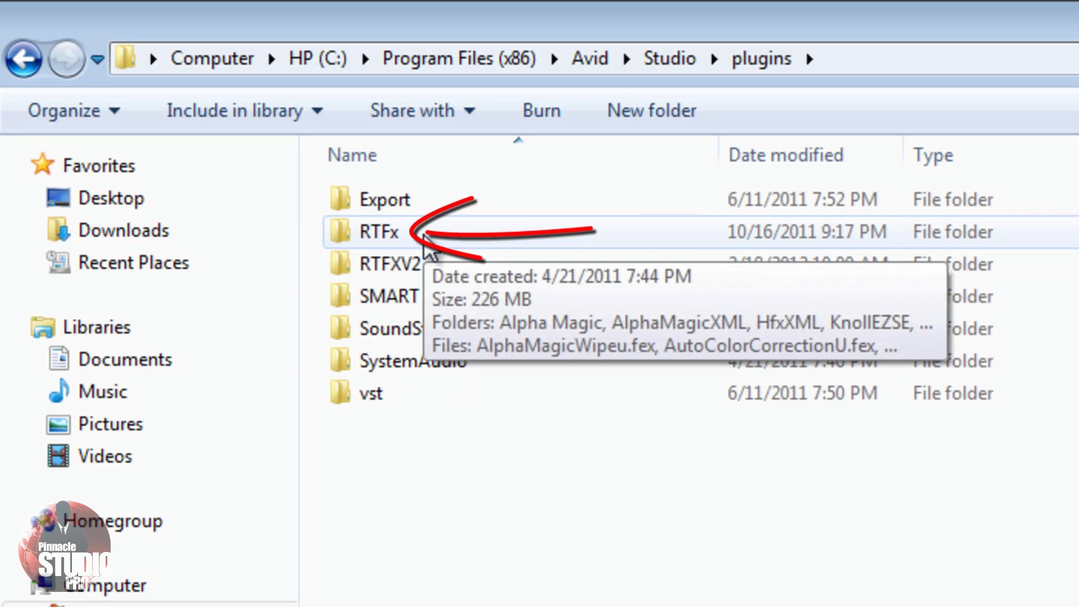
left_click(424, 236)
double_click(425, 240)
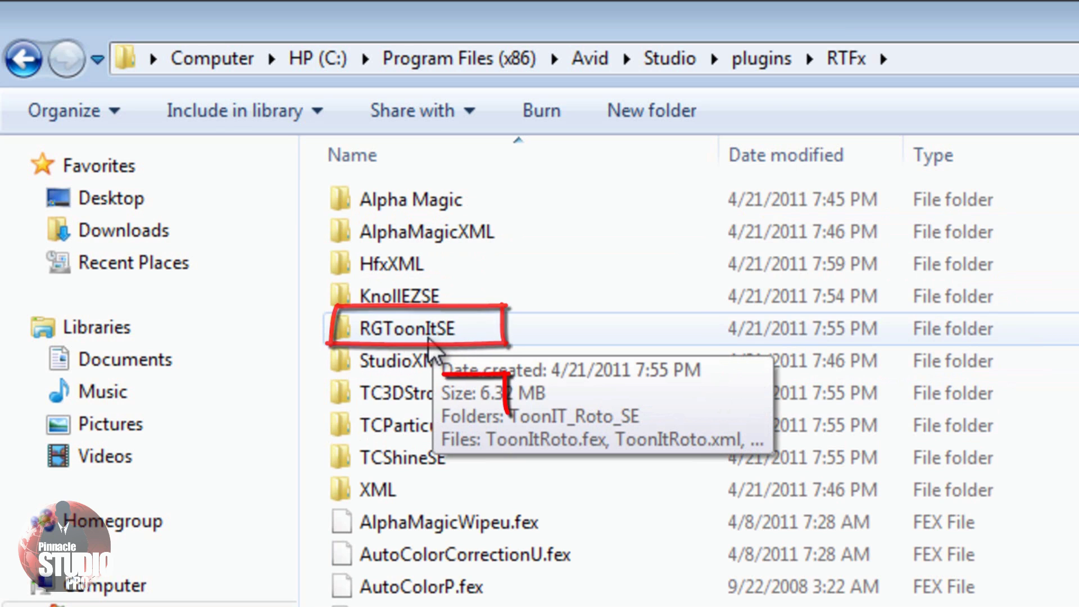
Select the RGToonItSE and TC3DStrokeSE folders together and copy them.
left_click(429, 337)
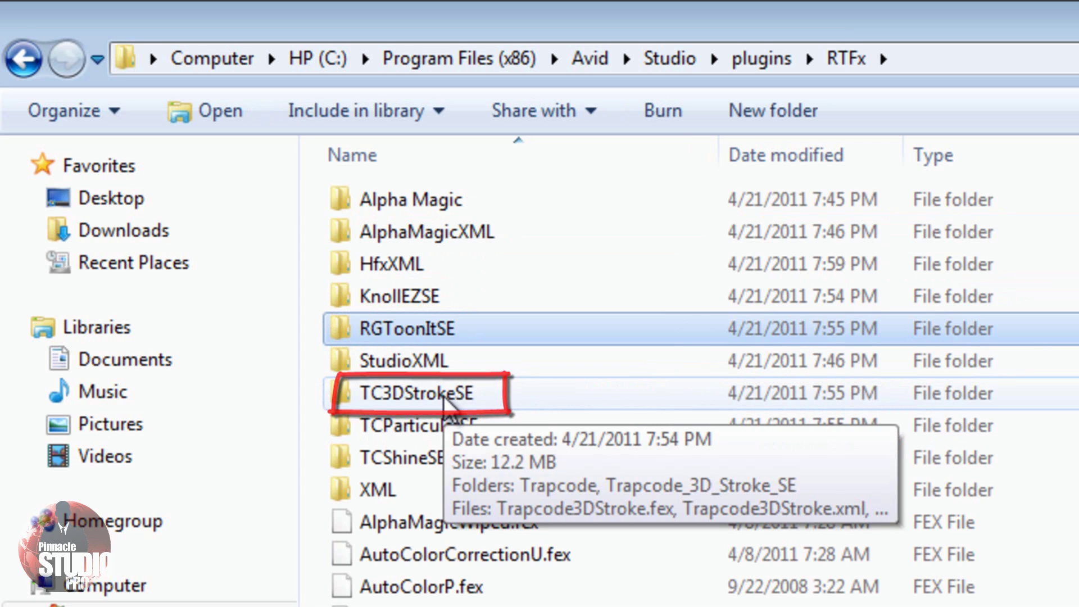
left_click(460, 330)
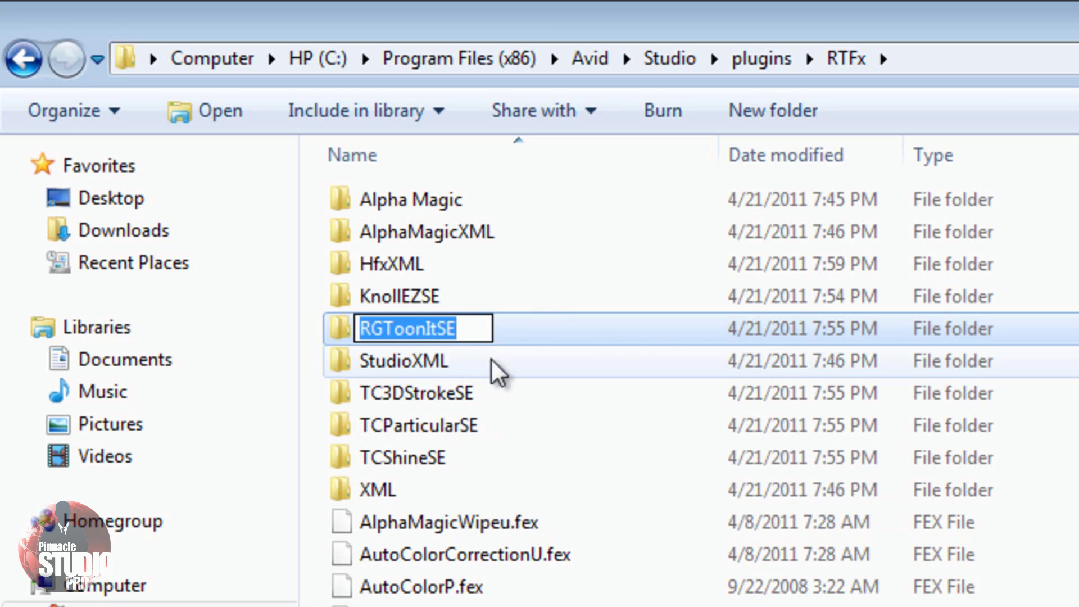
left_click(504, 388)
left_click(471, 326)
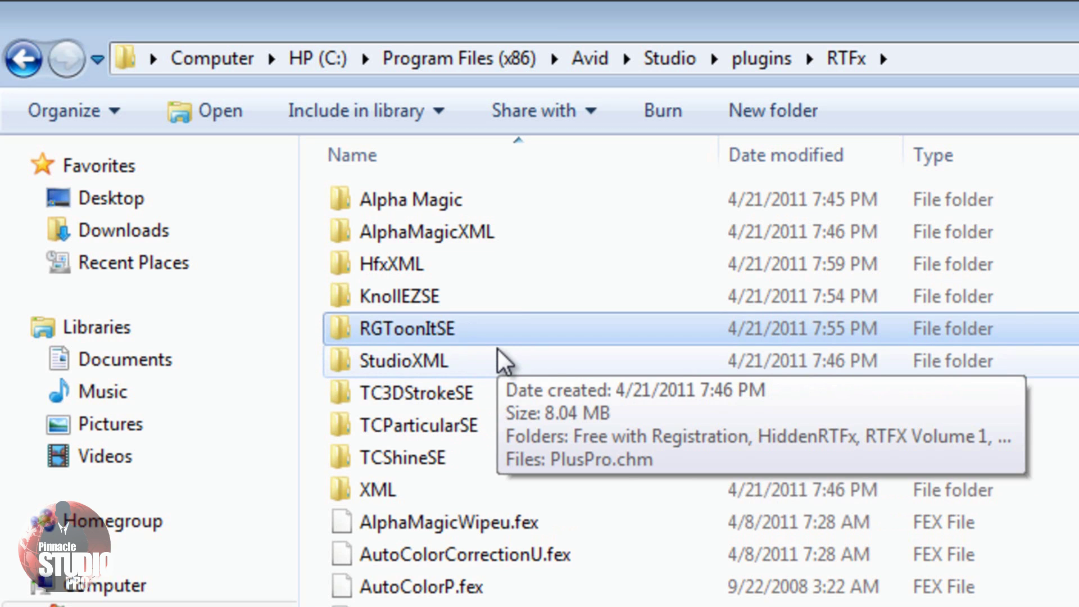
key("ctrl")
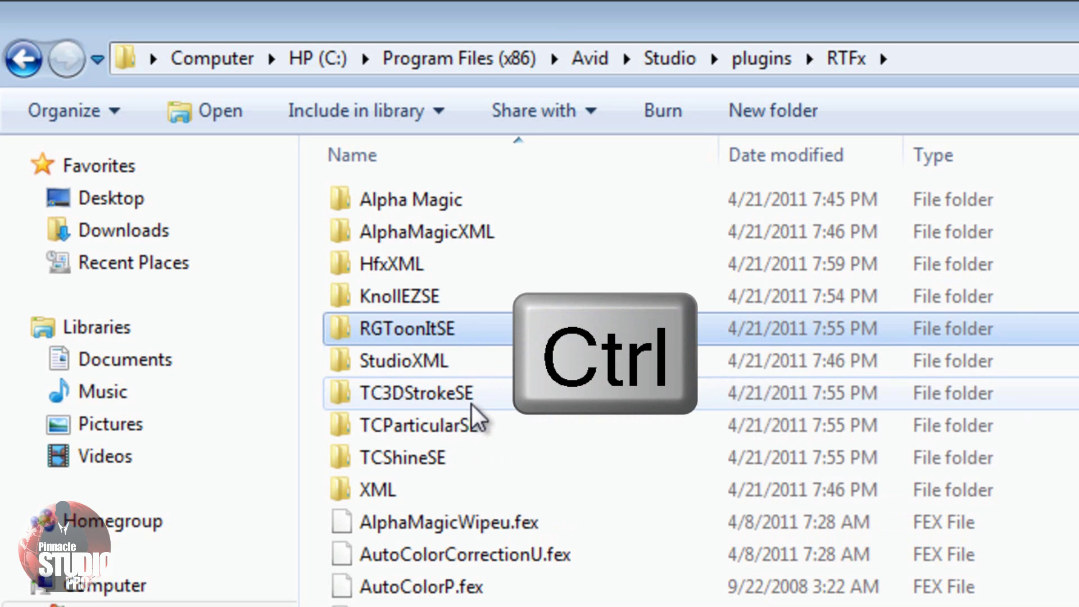
left_click(422, 400, "ctrl")
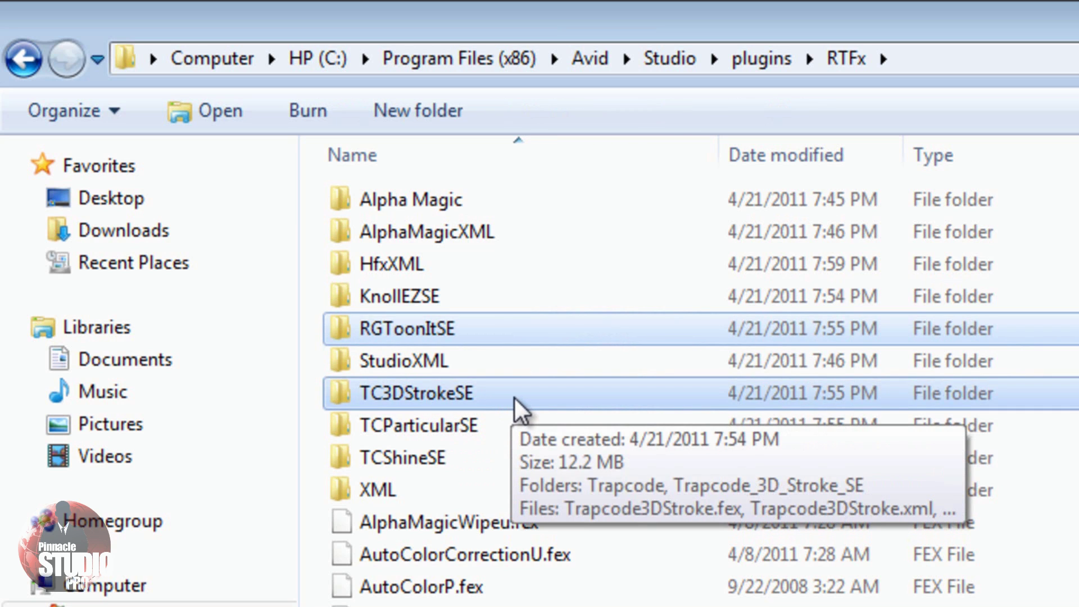
key("ctrl+c")
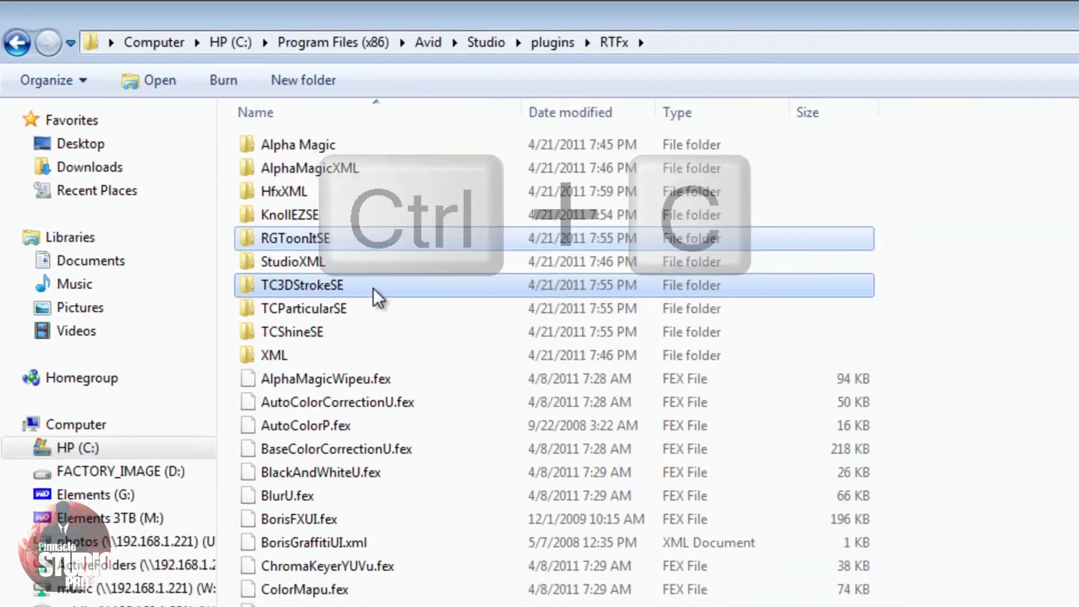
right_click(514, 395)
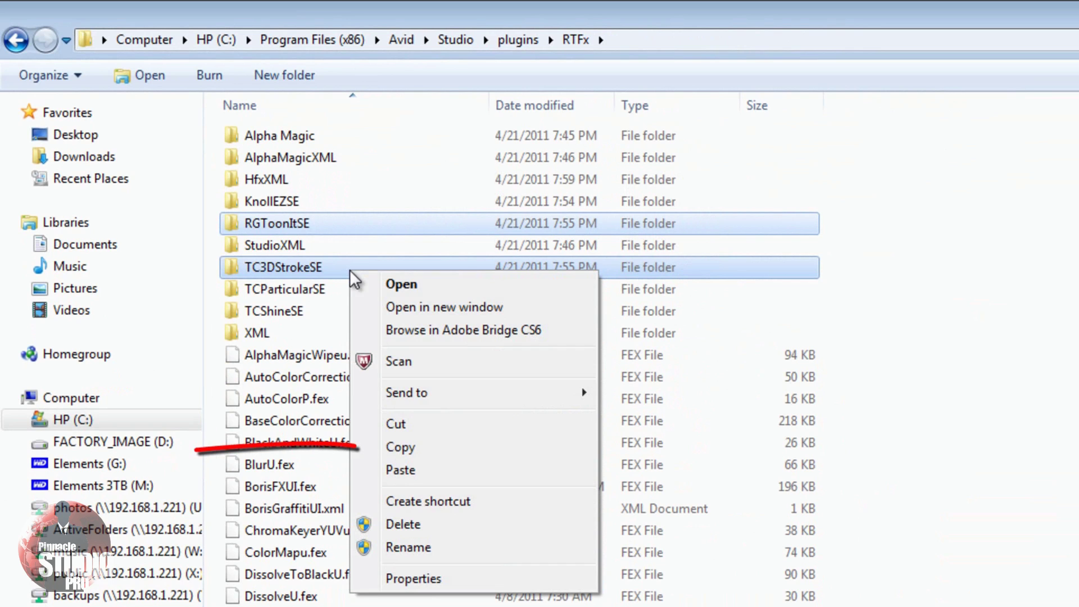
left_click(408, 450)
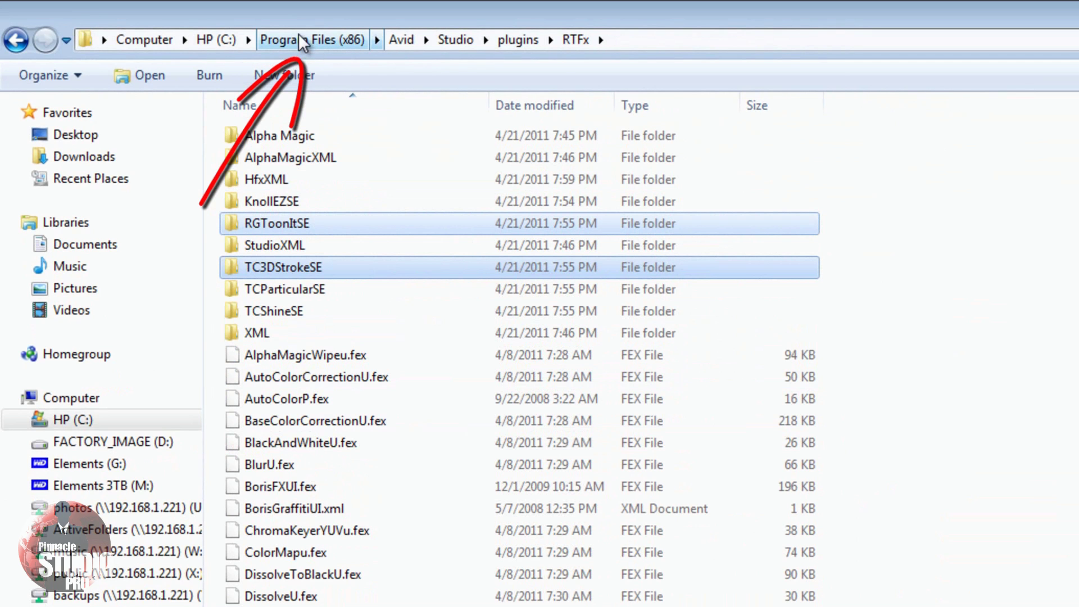
Navigate from Program Files (x86) to Pinnacle\Studio 16\plugins.
left_click(315, 40)
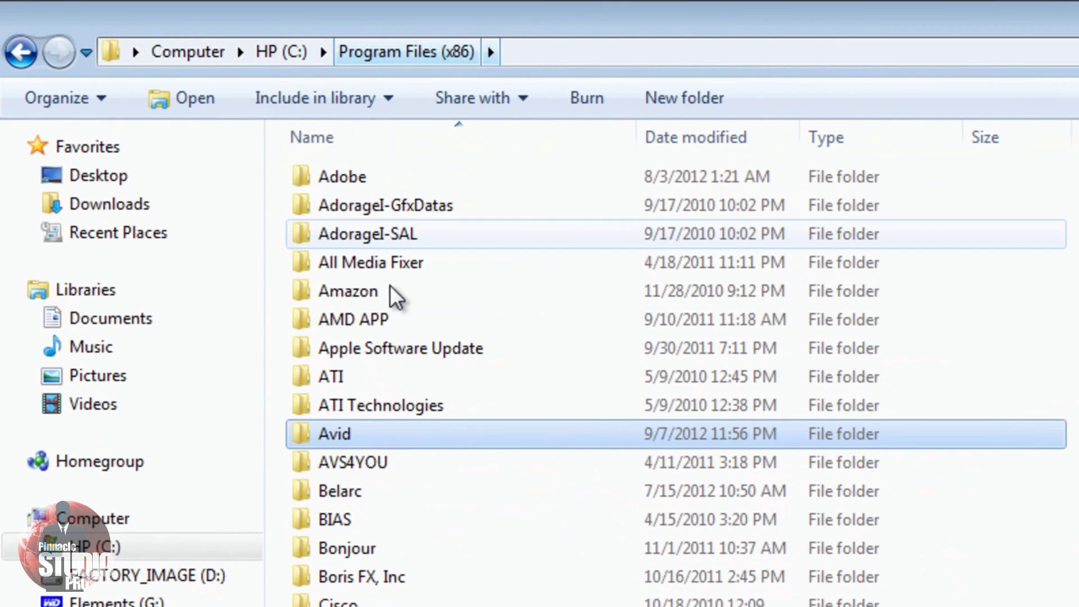
scroll(458, 482, "down", 15)
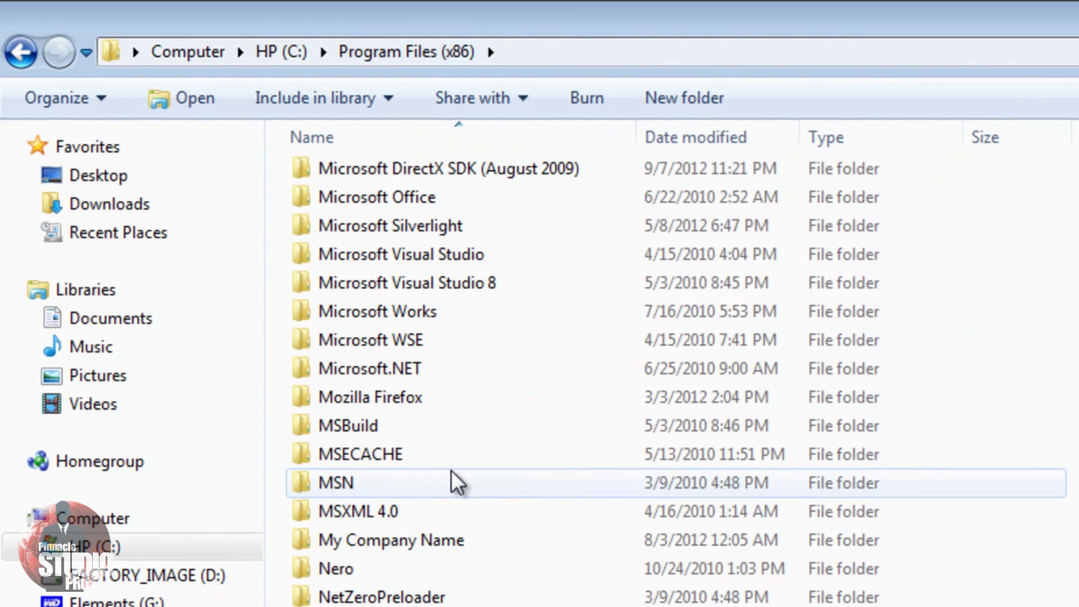
scroll(457, 483, "down", 3)
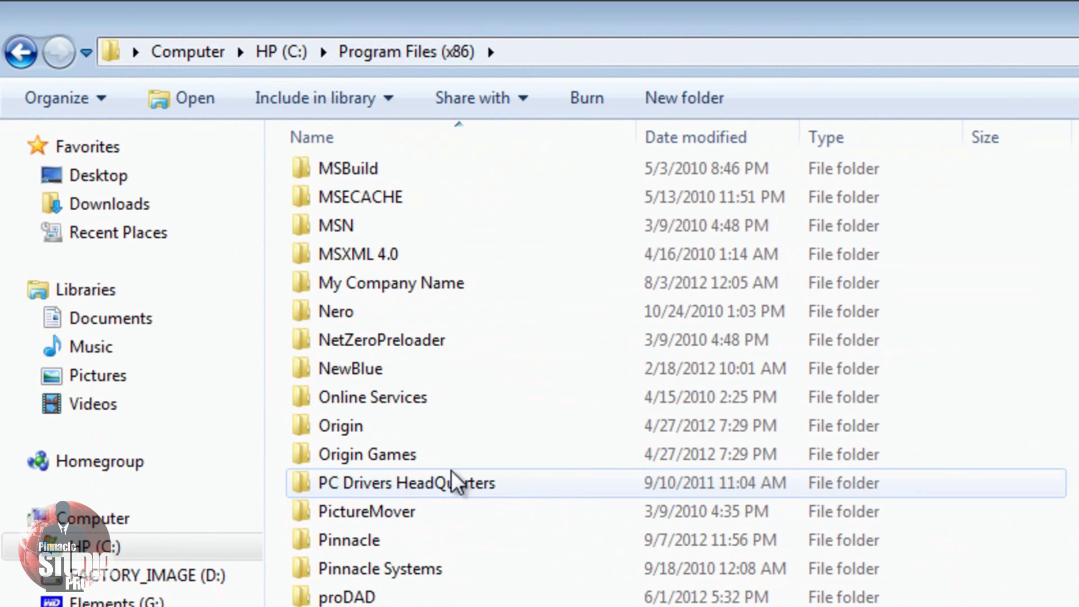
double_click(366, 538)
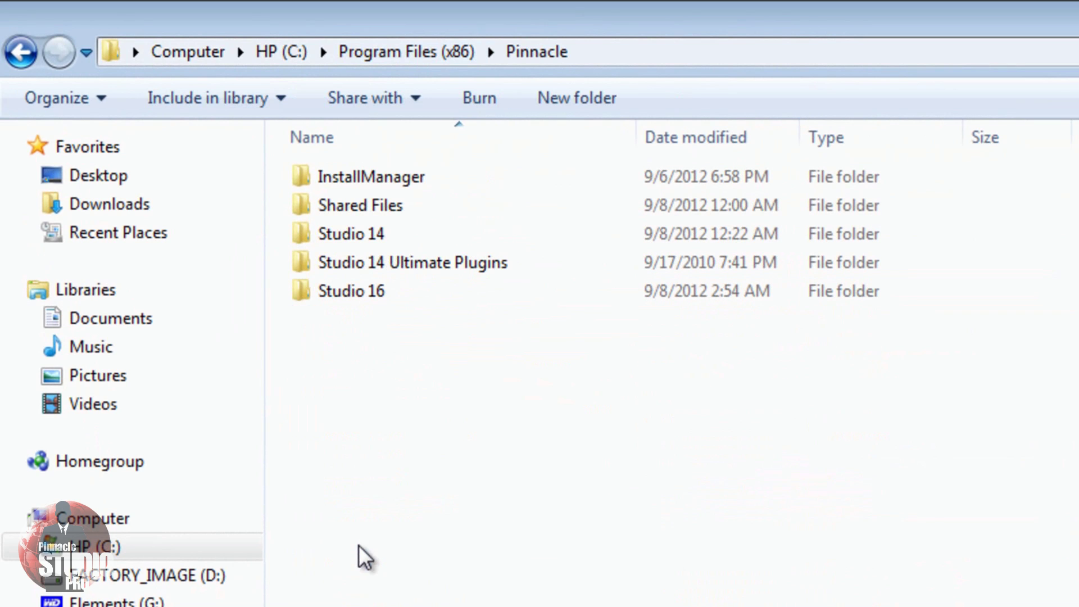
double_click(346, 298)
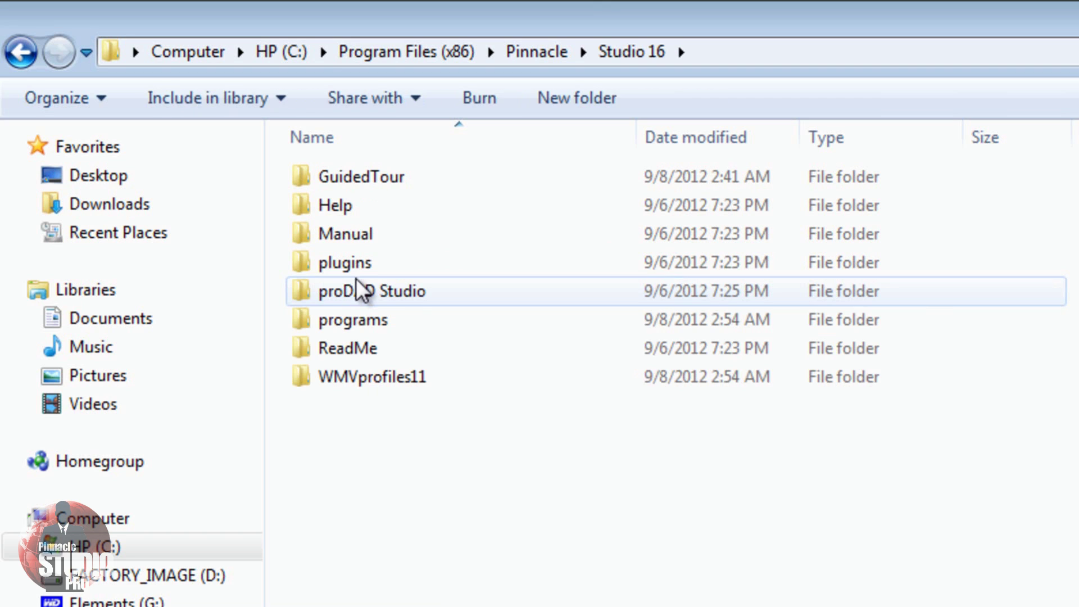
double_click(360, 269)
Paste the two plugin folders into the RTFx folder, granting administrator permission.
key("ctrl+v")
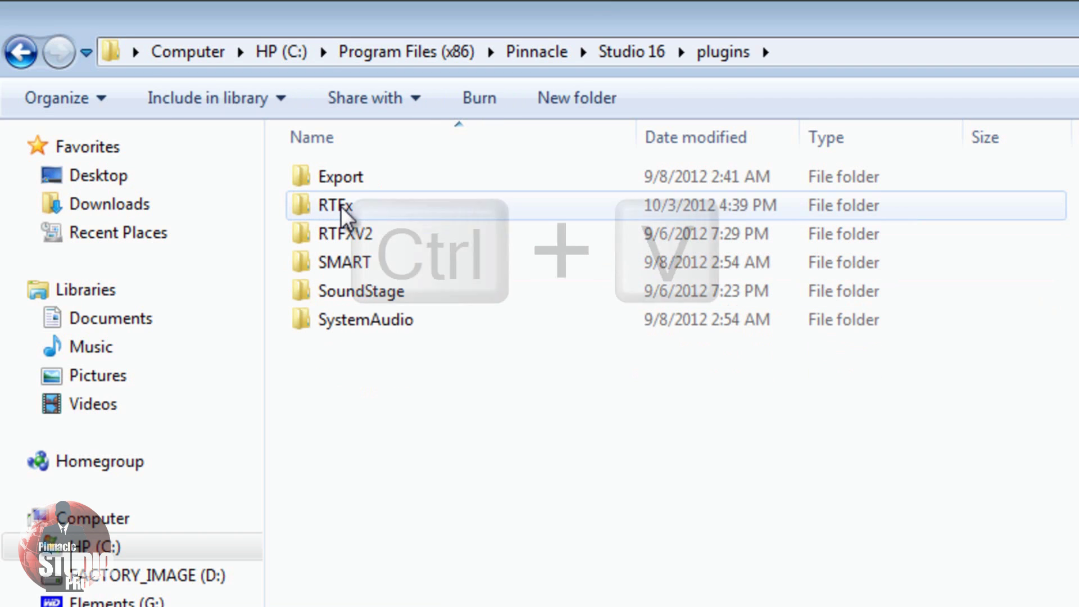
double_click(337, 206)
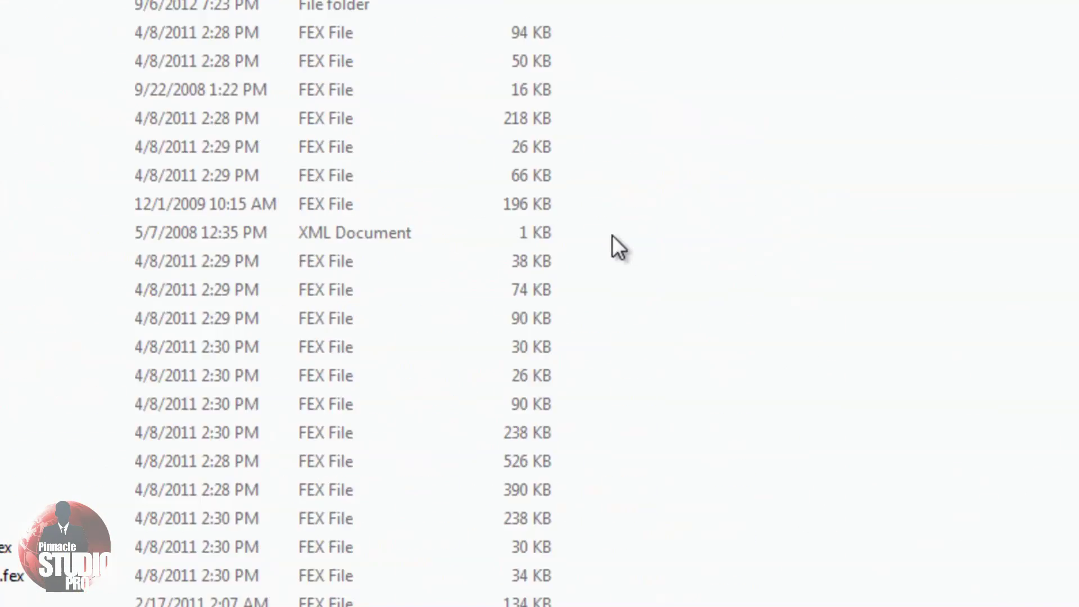
right_click(341, 79)
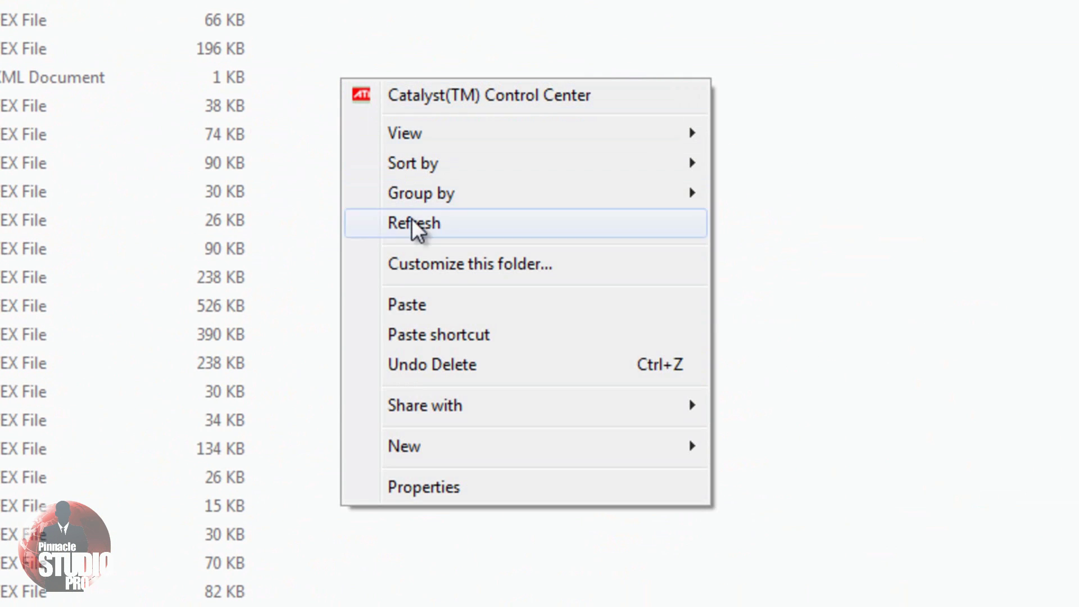
left_click(412, 300)
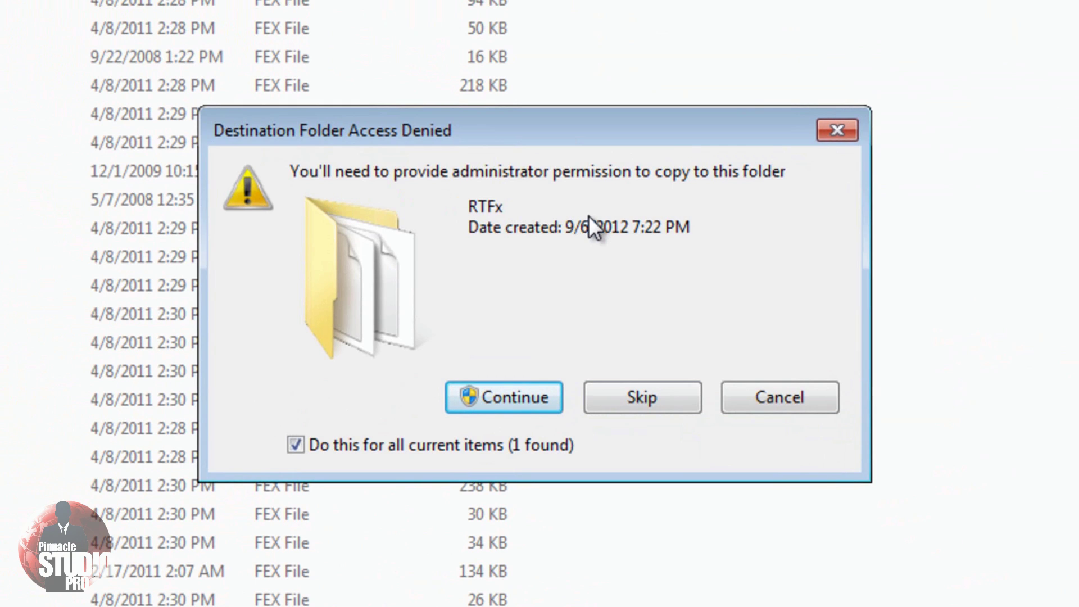
left_click(508, 399)
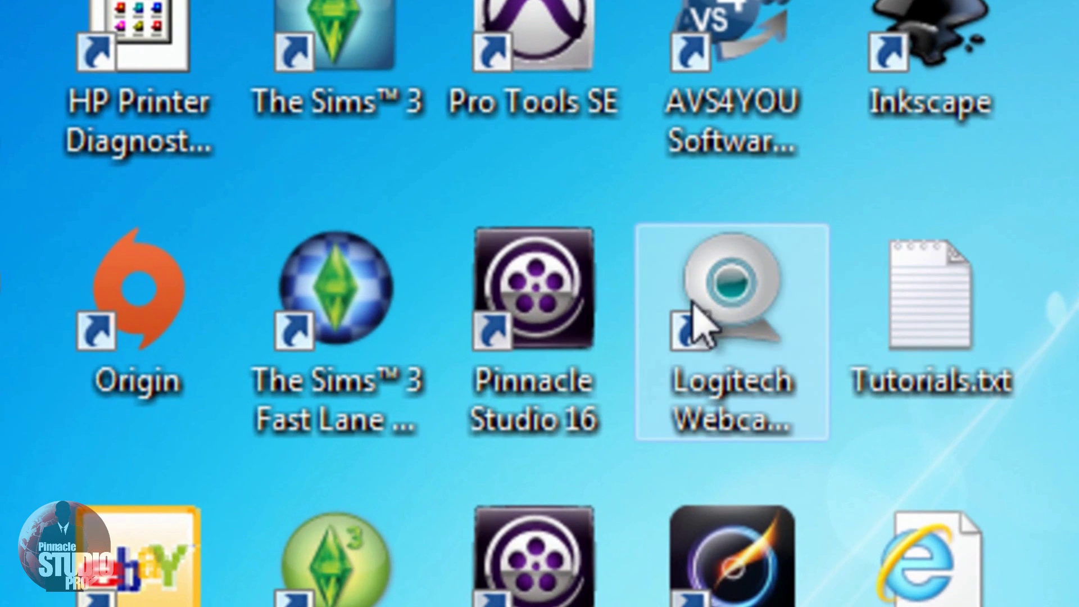
Relaunch Pinnacle Studio 16 from its desktop shortcut and bring up the watermark clip's options.
double_click(532, 316)
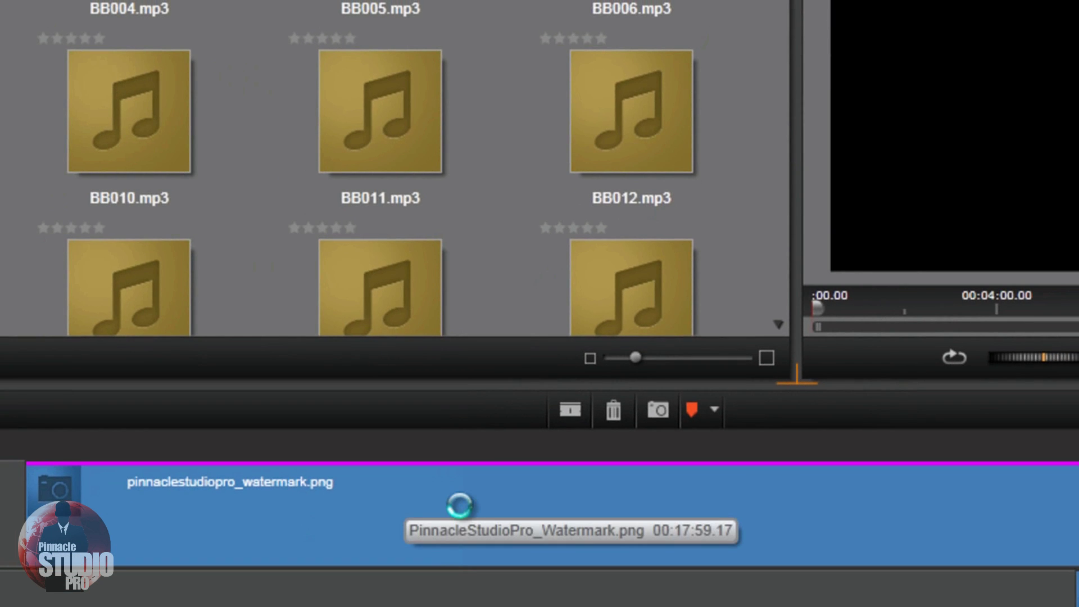
right_click(460, 505)
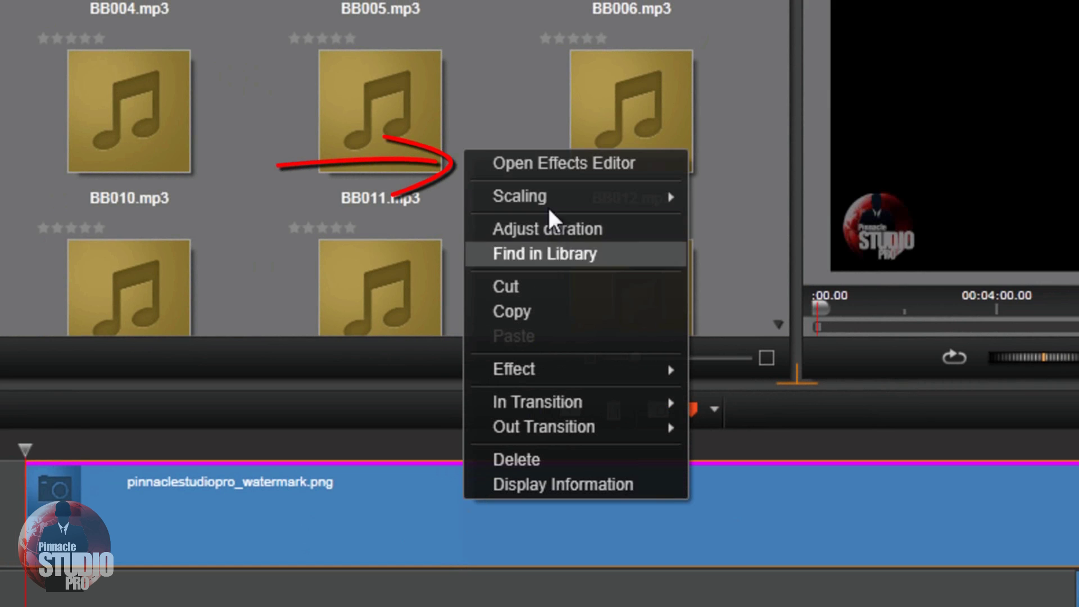
Open the clip's effects editor and confirm 3DStroke and Roto ToonIt appear under Red Giant.
left_click(576, 162)
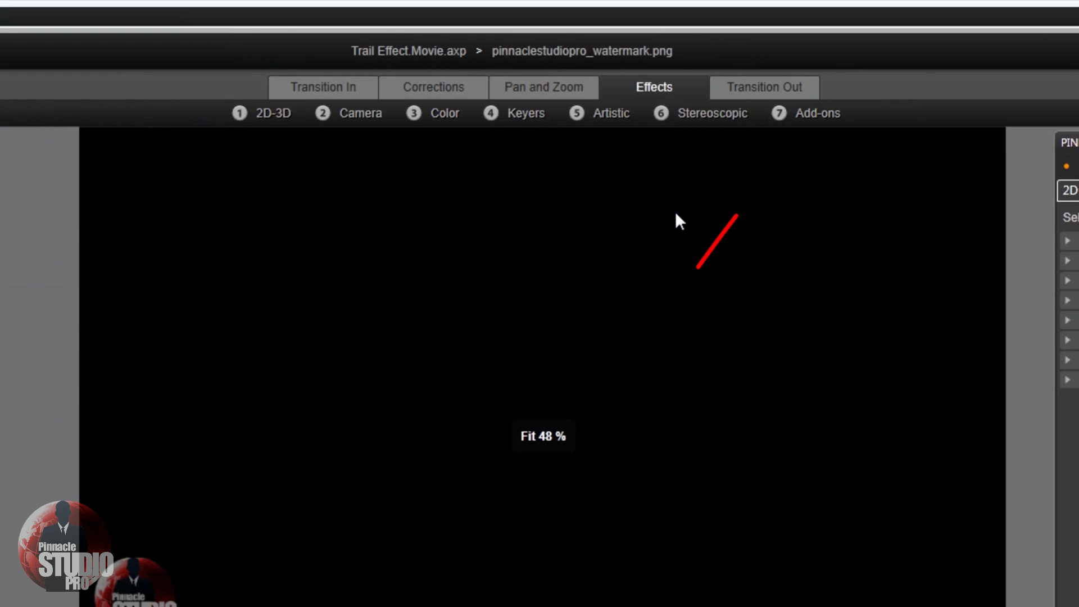
left_click(824, 117)
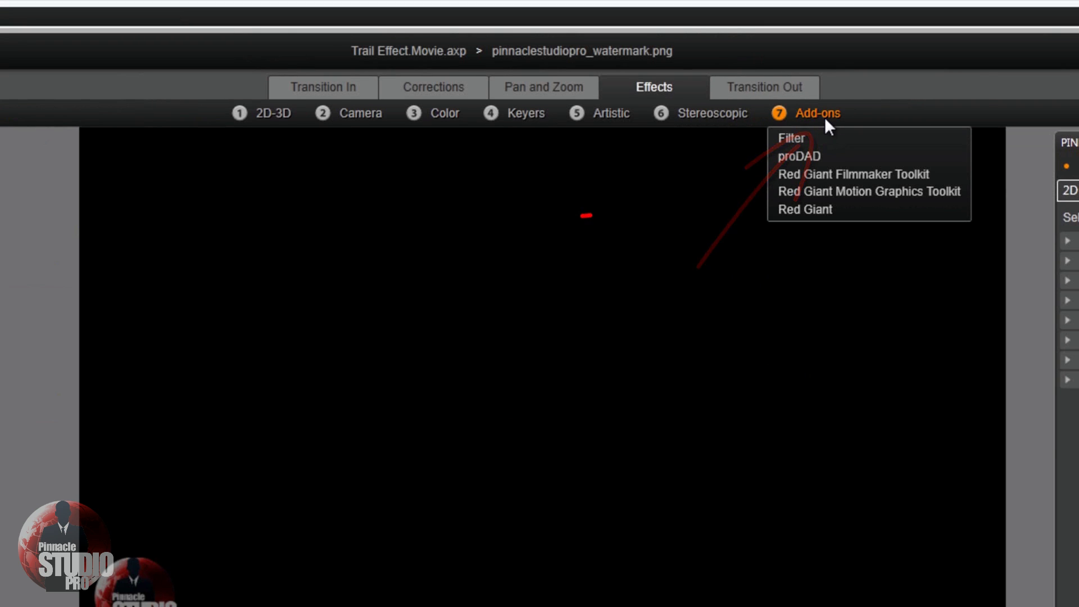
left_click(831, 209)
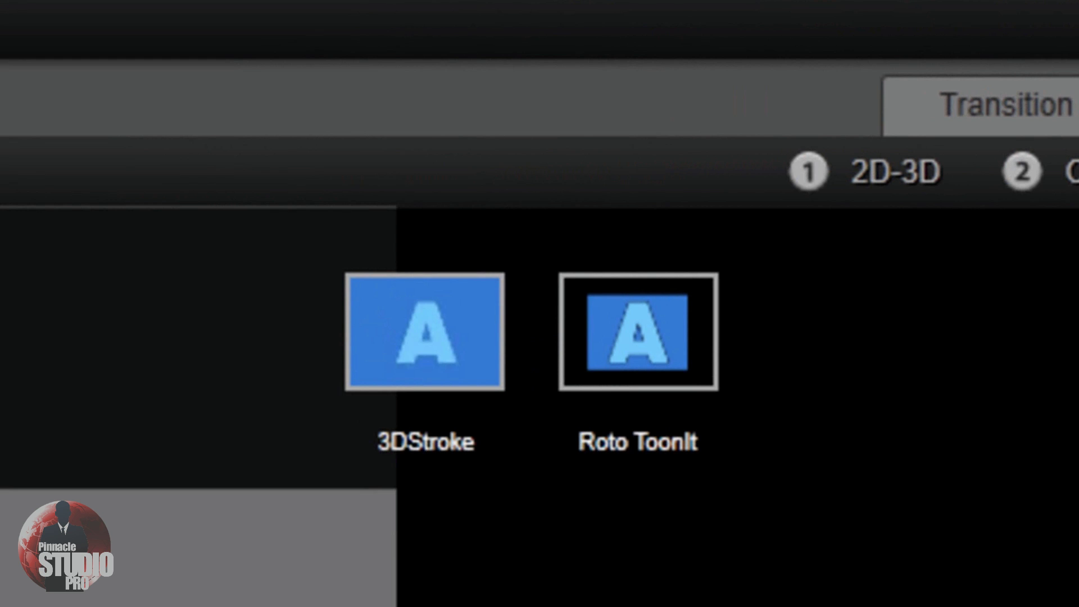